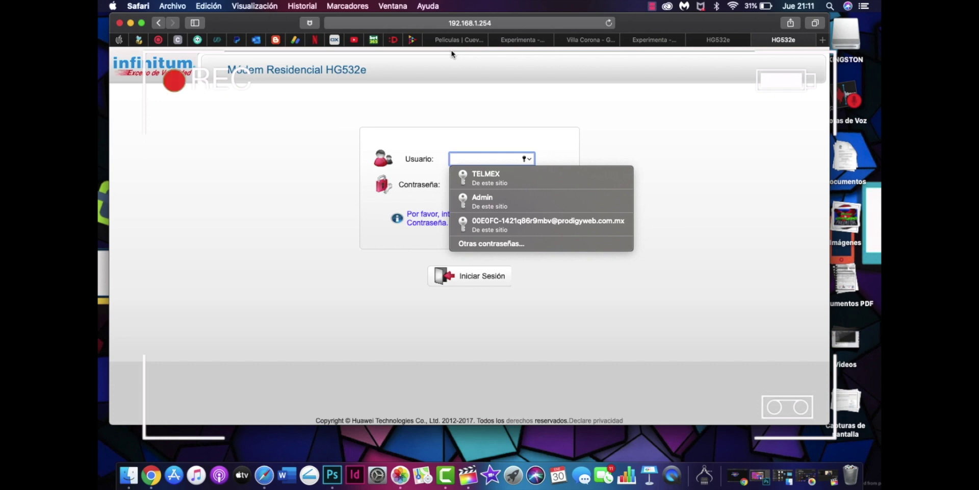
Step: Sign in to the modem's administration page with the saved TELMEX username and its password
{"action": "left_click", "coordinate": [487, 178]}
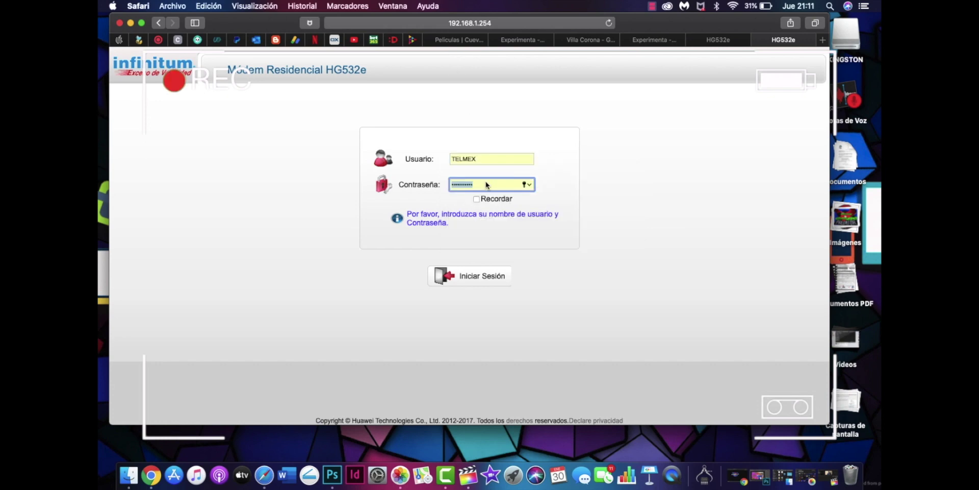
{"action": "left_click", "coordinate": [481, 160]}
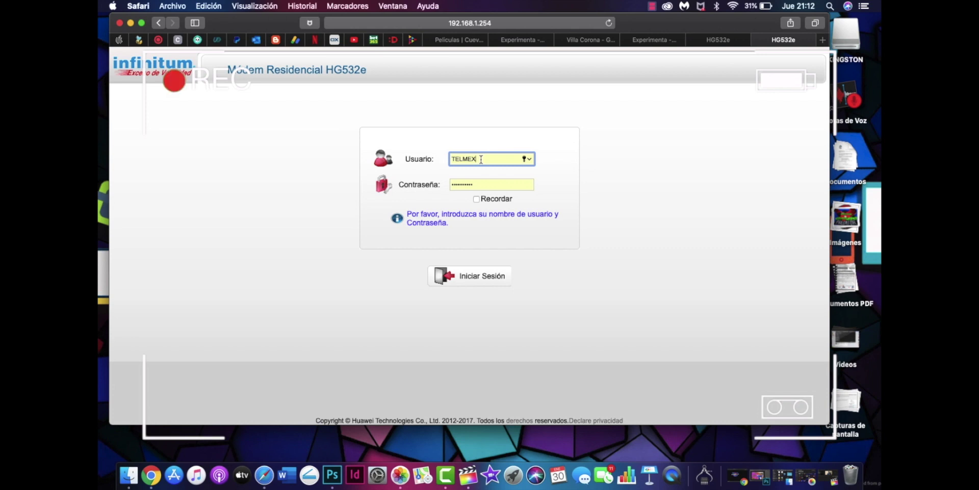
{"action": "left_click", "coordinate": [471, 281]}
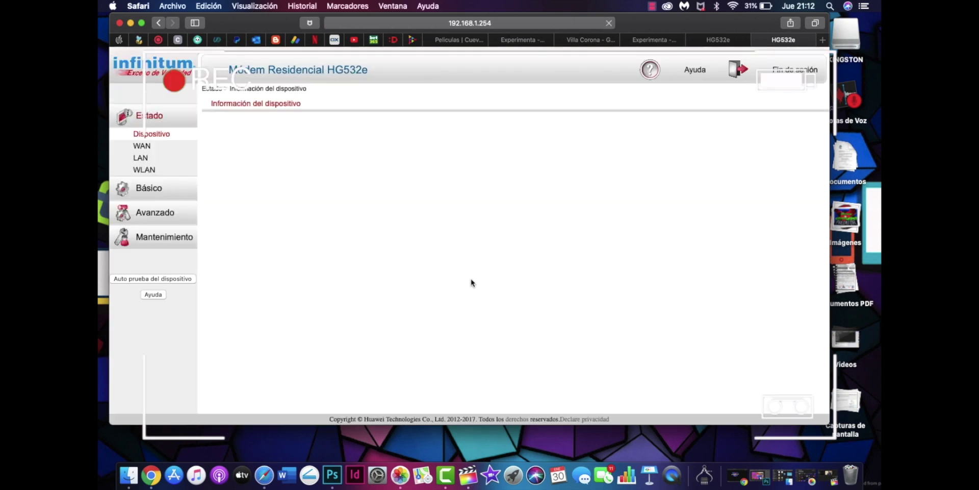
Step: In the basic WLAN settings, change the SSID of SSID1 to "Charifas infinitum"
{"action": "left_click", "coordinate": [154, 188]}
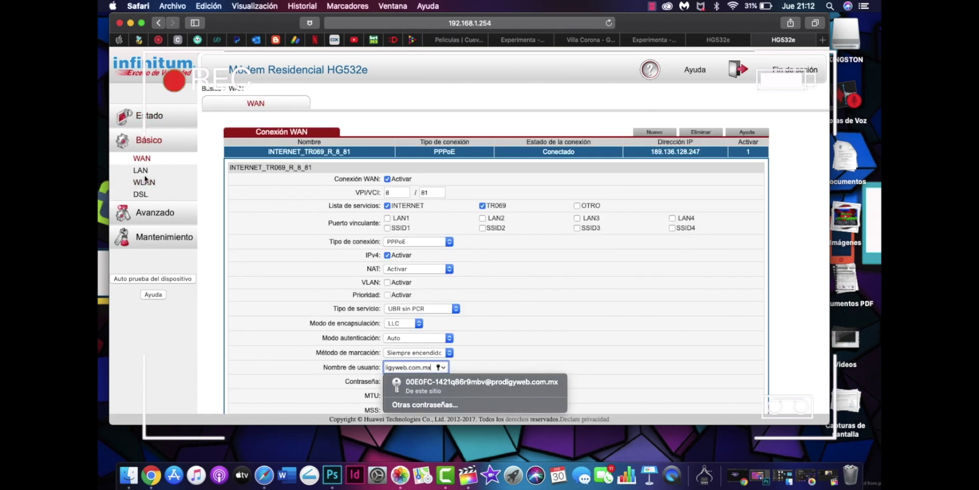
{"action": "left_click", "coordinate": [146, 182]}
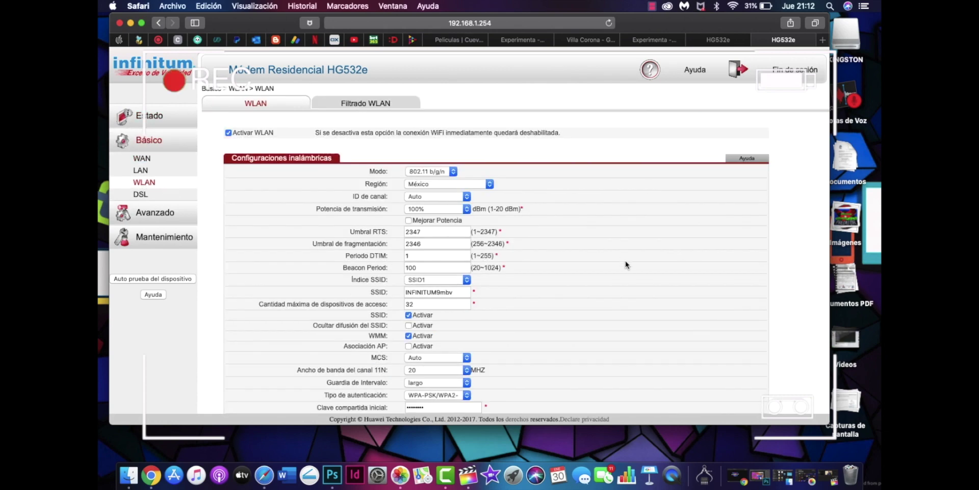
{"action": "scroll", "coordinate": [626, 264], "scroll_direction": "down", "scroll_amount": 5}
{"action": "left_click", "coordinate": [462, 197]}
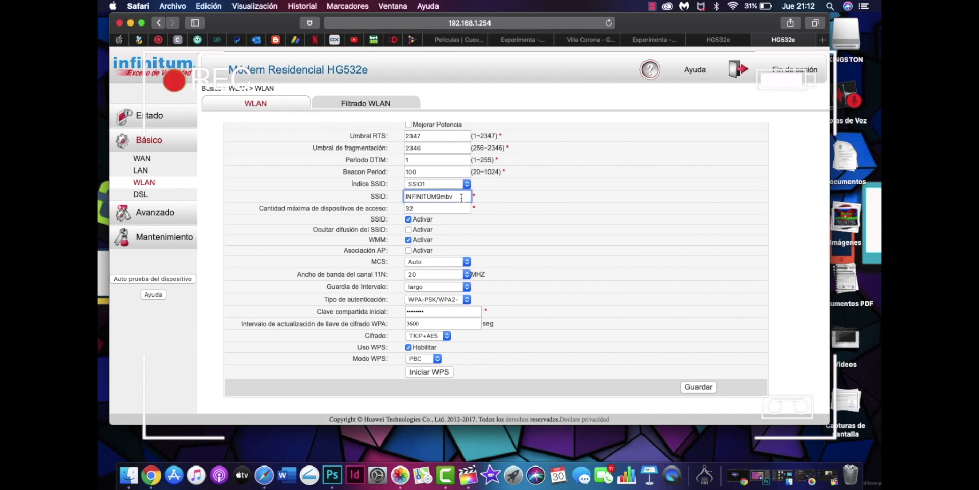
{"action": "key", "text": "BackSpace"}
{"action": "key", "text": "BackSpace"}
{"action": "key", "text": "BackSpace"}
{"action": "key", "text": "BackSpace"}
{"action": "key", "text": "BackSpace"}
{"action": "key", "text": "BackSpace"}
{"action": "key", "text": "BackSpace"}
{"action": "key", "text": "BackSpace"}
{"action": "key", "text": "BackSpace"}
{"action": "key", "text": "BackSpace"}
{"action": "key", "text": "BackSpace"}
{"action": "key", "text": "BackSpace"}
{"action": "key", "text": "BackSpace"}
{"action": "type", "text": "Charifas "}
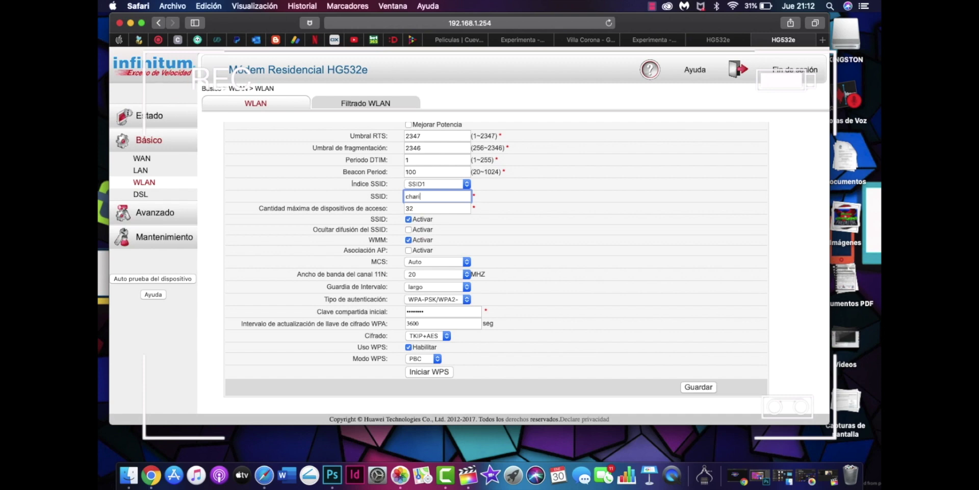
{"action": "type", "text": "infinitum"}
Step: Replace the WLAN pre-shared key (Clave compartida inicial) with a new password and save the settings
{"action": "left_click", "coordinate": [430, 312]}
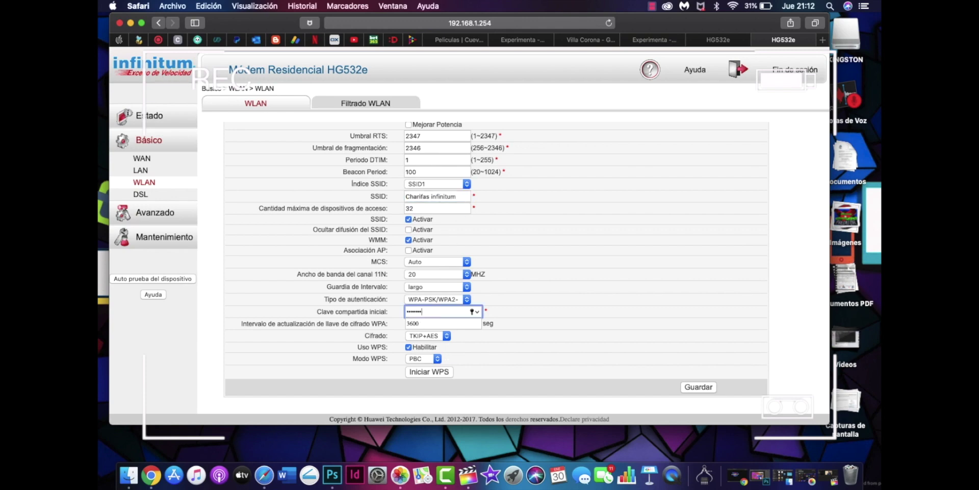
{"action": "key", "text": "BackSpace"}
{"action": "key", "text": "BackSpace"}
{"action": "key", "text": "BackSpace"}
{"action": "key", "text": "BackSpace"}
{"action": "key", "text": "BackSpace"}
{"action": "key", "text": "BackSpace"}
{"action": "type", "text": "••"}
{"action": "key", "text": "BackSpace"}
{"action": "key", "text": "BackSpace"}
{"action": "type", "text": "••••••••••••"}
{"action": "mouse_move", "coordinate": [607, 316]}
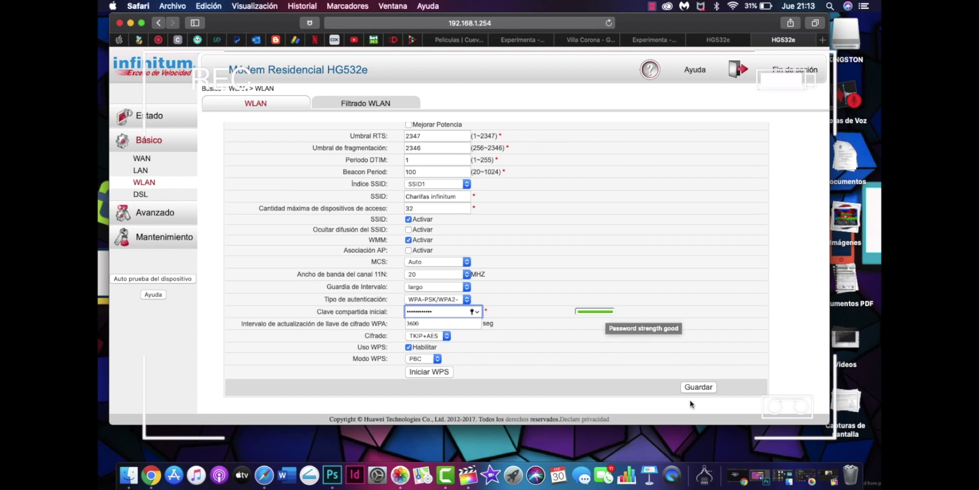
{"action": "left_click", "coordinate": [706, 391]}
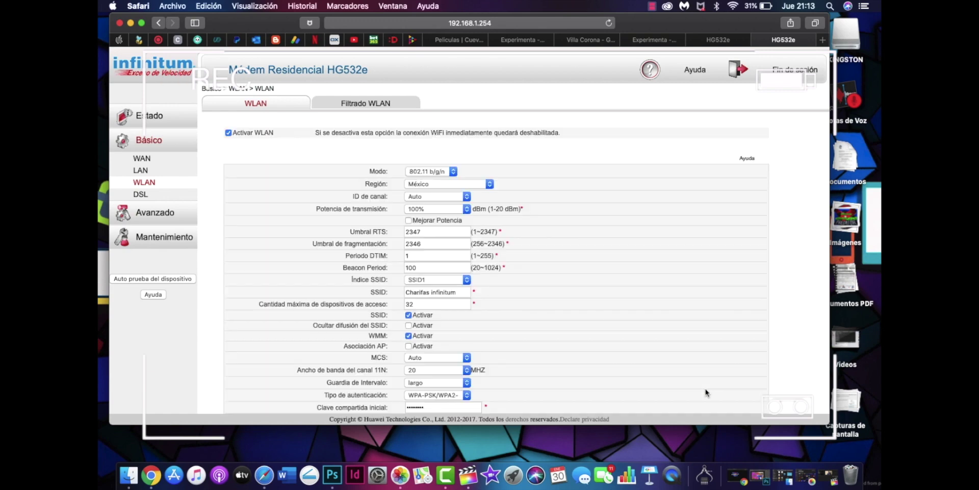
Step: Save the WLAN settings once more and review the SSID and shared key fields
{"action": "scroll", "coordinate": [706, 392], "scroll_direction": "down", "scroll_amount": 5}
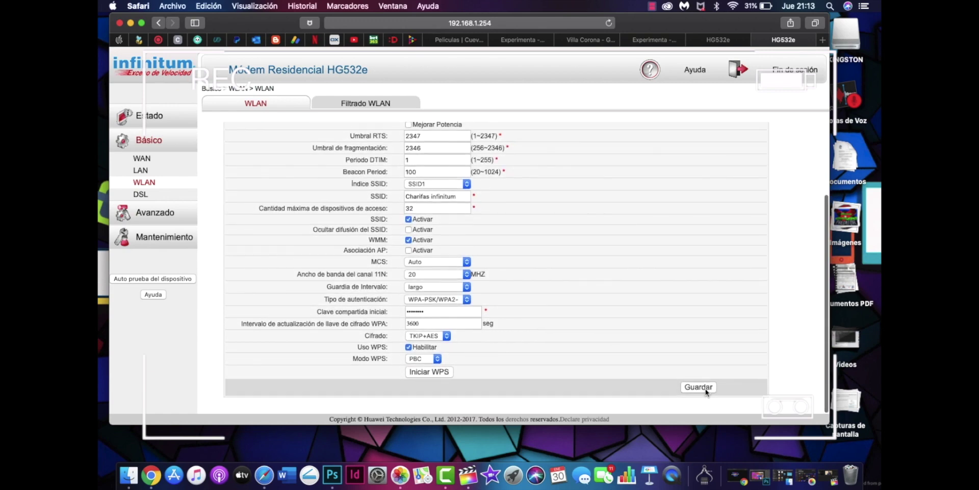
{"action": "left_click", "coordinate": [699, 387]}
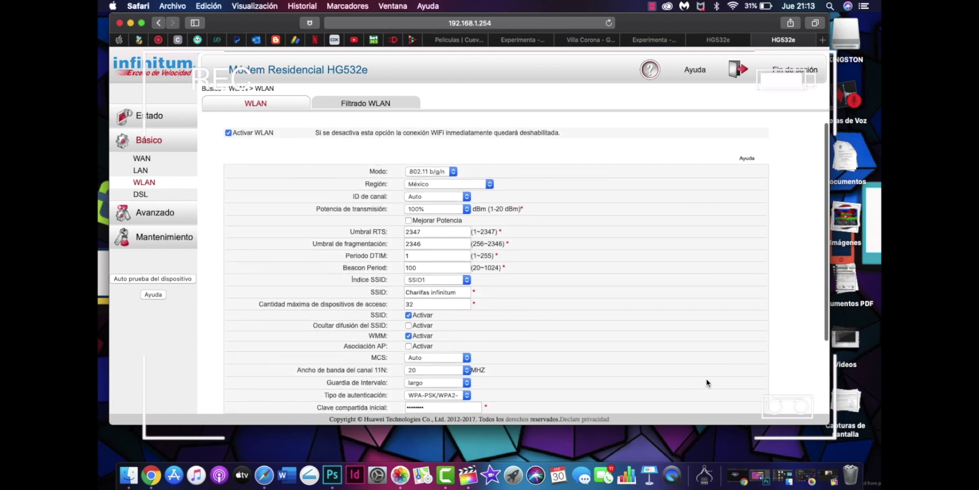
{"action": "scroll", "coordinate": [706, 286], "scroll_direction": "down", "scroll_amount": 5}
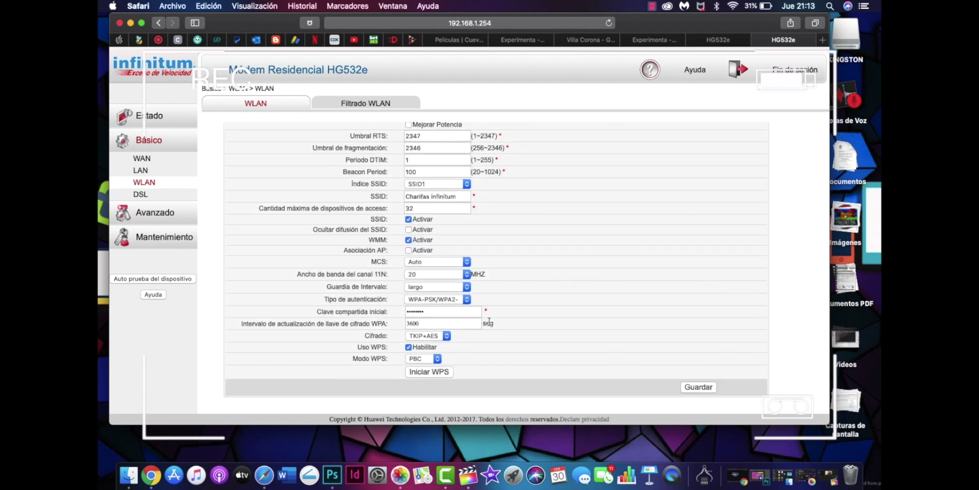
{"action": "scroll", "coordinate": [497, 223], "scroll_direction": "up", "scroll_amount": 5}
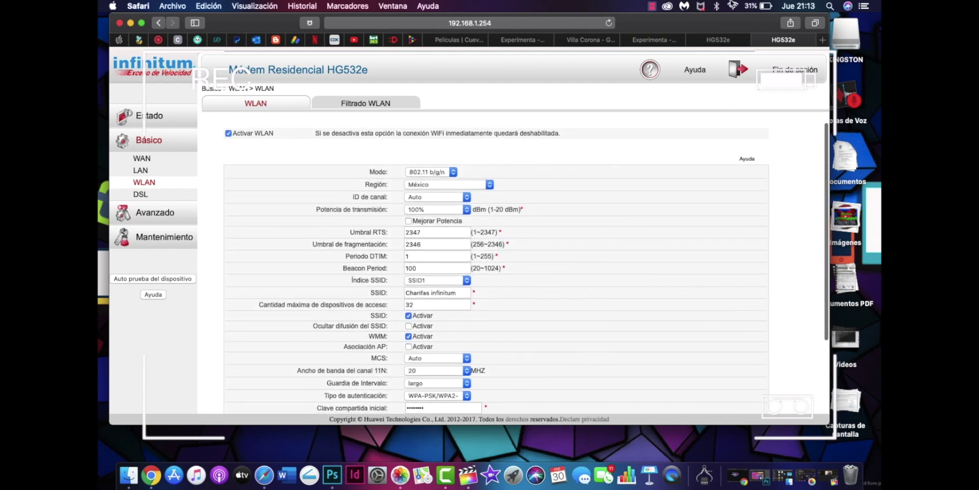
Step: Try to join the Wi-Fi network "Charifas infinitum" from the computer with its WPA2 password
{"action": "left_click", "coordinate": [732, 7]}
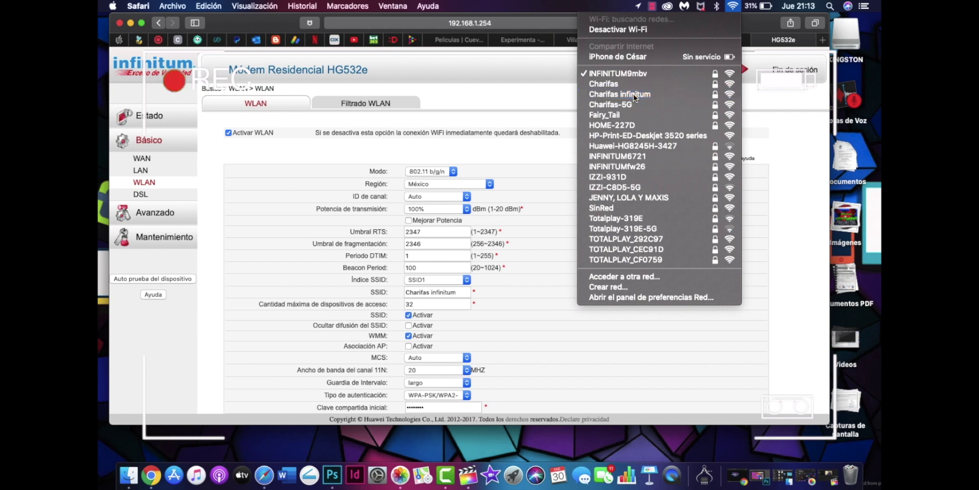
{"action": "left_click", "coordinate": [634, 98]}
{"action": "type", "text": "••••••••••••"}
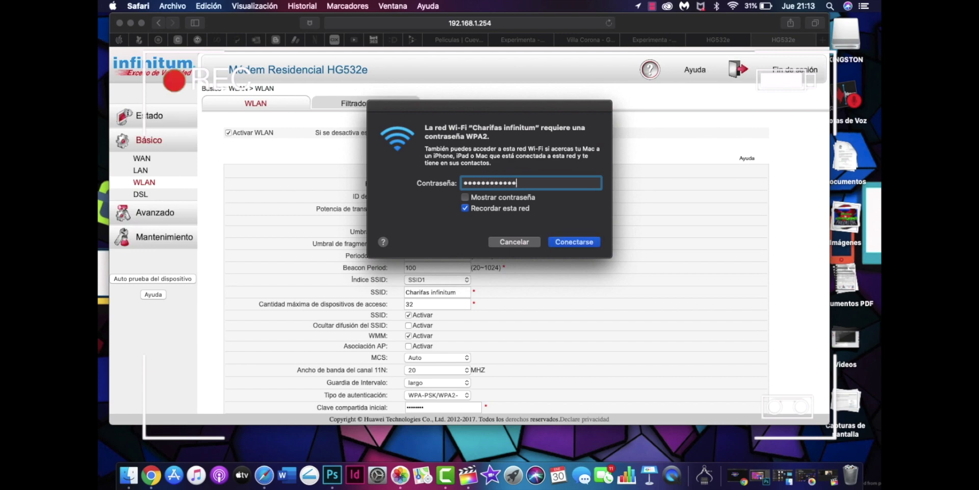
{"action": "left_click", "coordinate": [583, 241]}
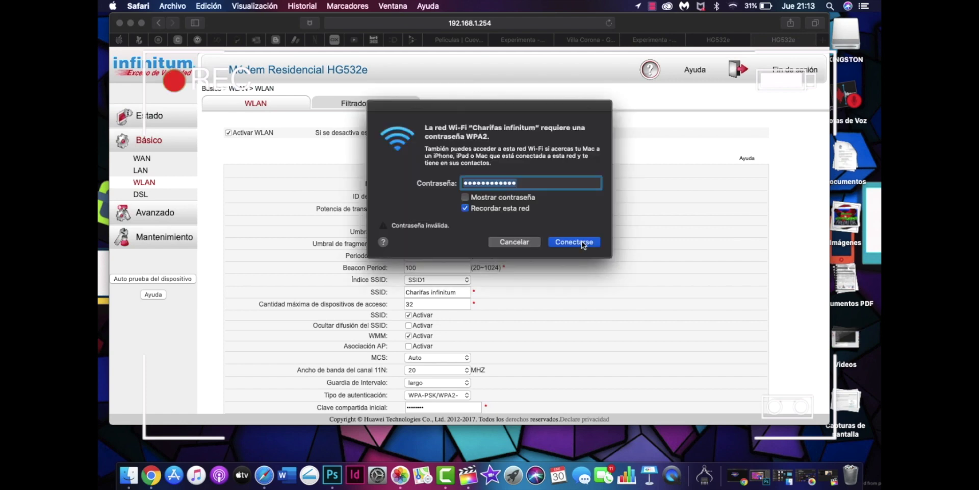
Step: Re-enter the WPA2 password for "Charifas infinitum", connect, and check it in the computer's Wi-Fi network list
{"action": "type", "text": "•••••••"}
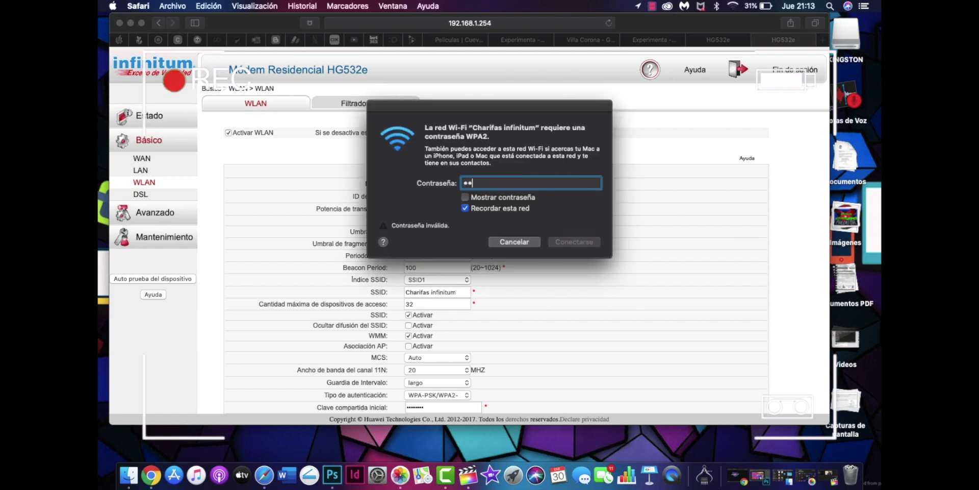
{"action": "key", "text": "BackSpace"}
{"action": "key", "text": "BackSpace"}
{"action": "key", "text": "BackSpace"}
{"action": "key", "text": "BackSpace"}
{"action": "key", "text": "BackSpace"}
{"action": "key", "text": "BackSpace"}
{"action": "key", "text": "BackSpace"}
{"action": "type", "text": "••••••••••••"}
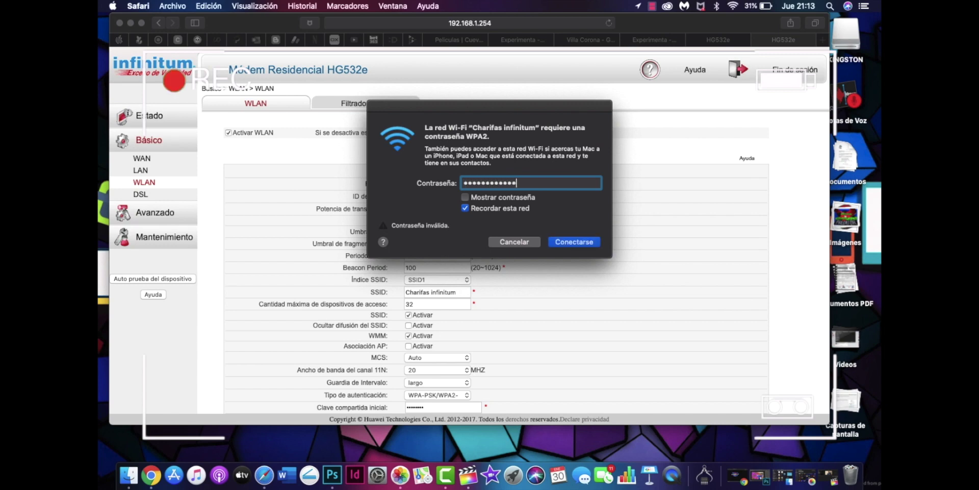
{"action": "left_click", "coordinate": [583, 244]}
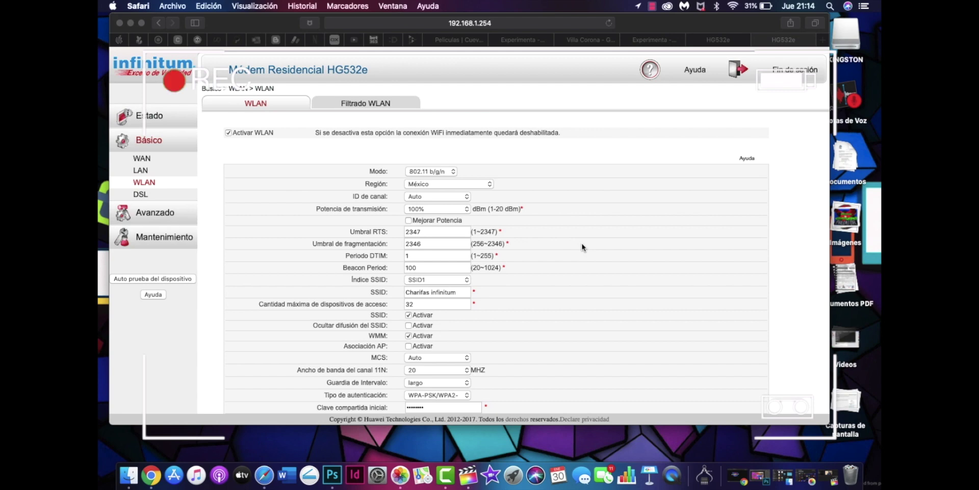
{"action": "left_click", "coordinate": [733, 6]}
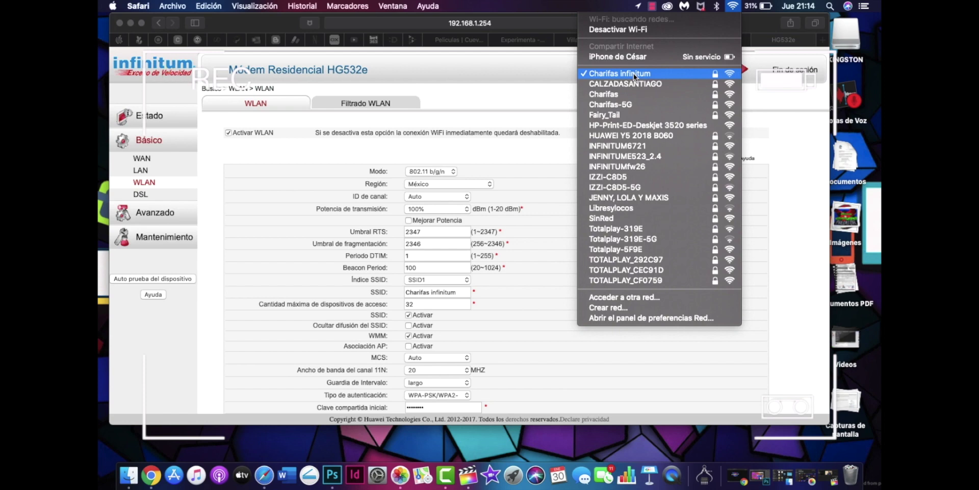
{"action": "left_click", "coordinate": [633, 74]}
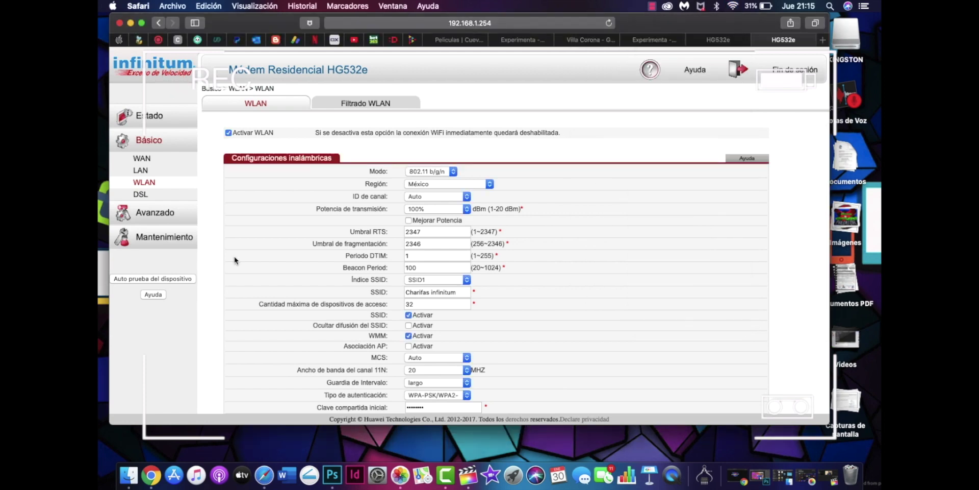